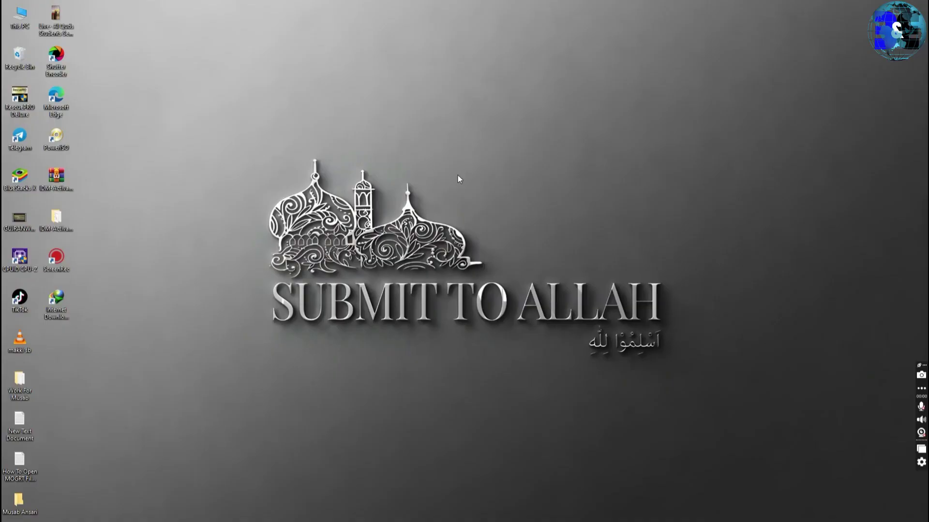
- Refresh the desktop several times from its right-click menu
{"action": "right_click", "coordinate": [457, 176]}
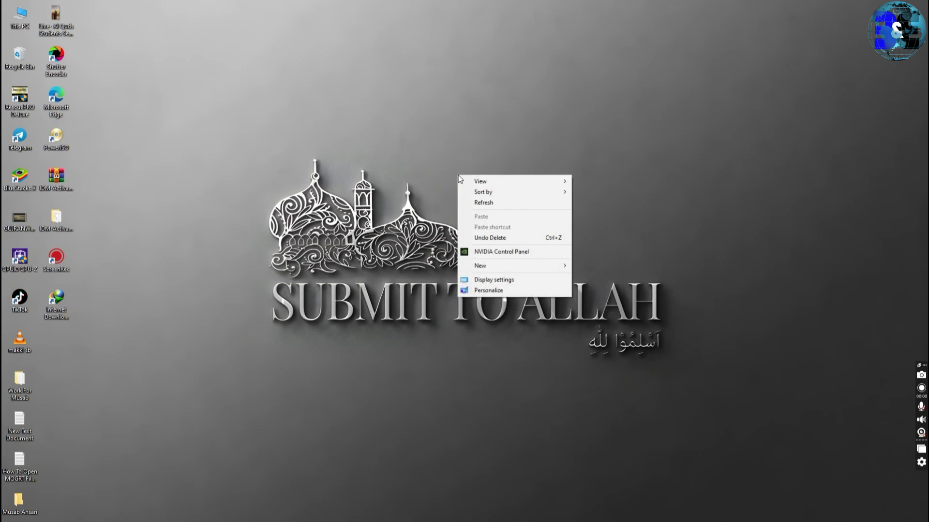
{"action": "left_click", "coordinate": [497, 207]}
{"action": "right_click", "coordinate": [496, 203]}
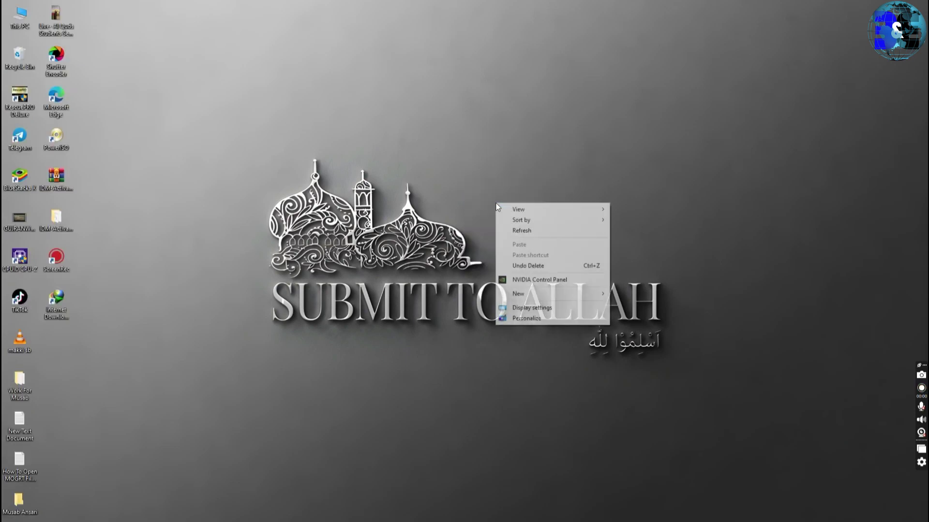
{"action": "left_click", "coordinate": [529, 230]}
{"action": "right_click", "coordinate": [526, 227]}
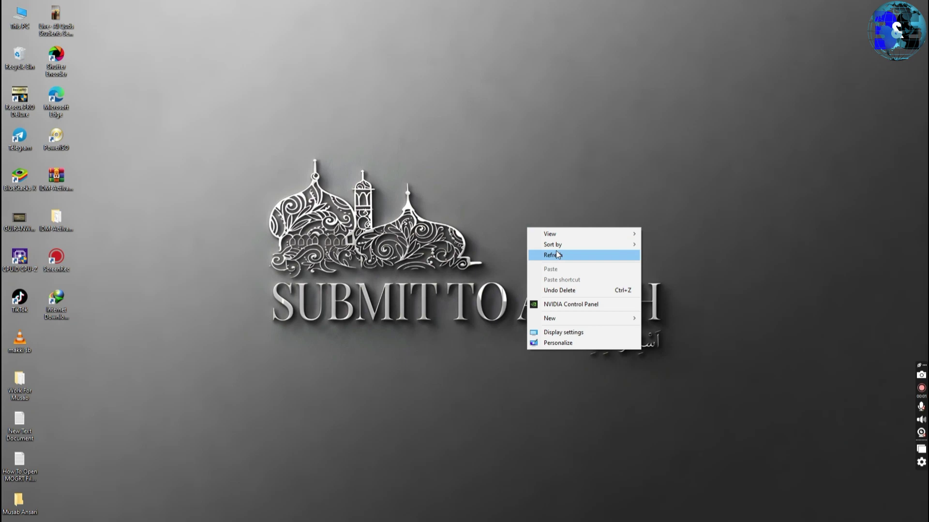
{"action": "left_click", "coordinate": [559, 257]}
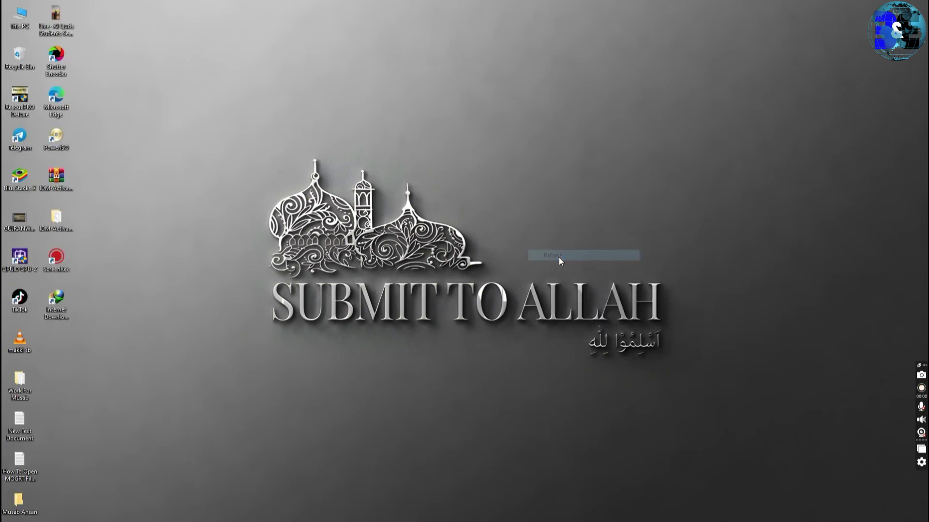
{"action": "right_click", "coordinate": [565, 217]}
{"action": "left_click", "coordinate": [613, 246]}
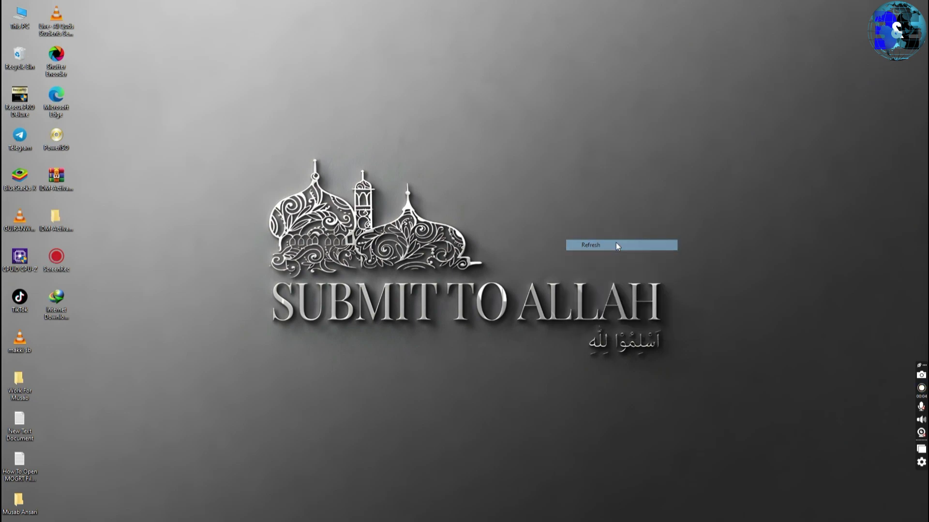
{"action": "right_click", "coordinate": [679, 245]}
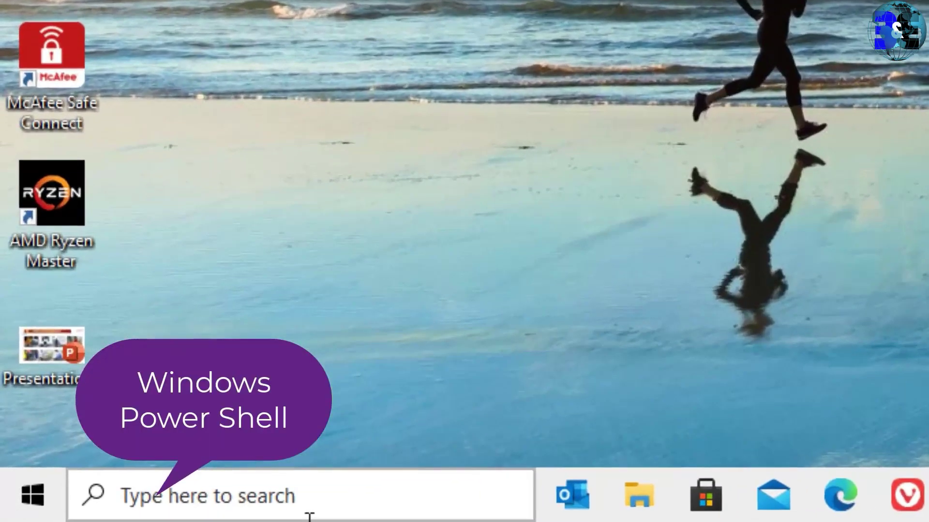
- Find Windows PowerShell in Windows Search and run it as administrator
{"action": "left_click", "coordinate": [109, 519]}
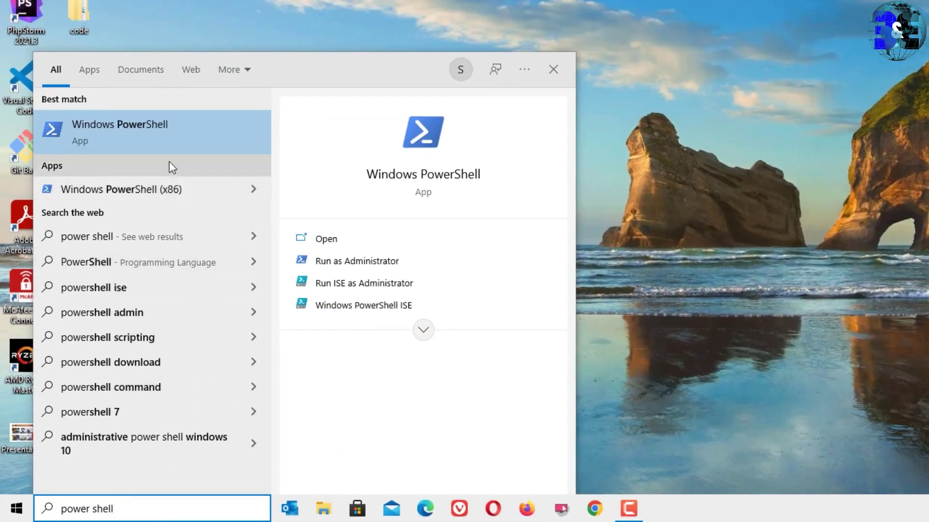
{"action": "right_click", "coordinate": [156, 128]}
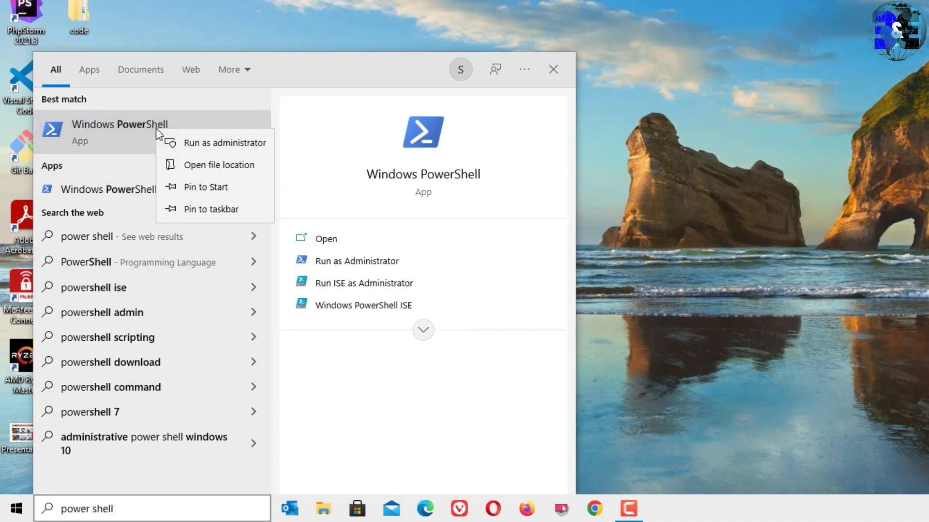
{"action": "left_click", "coordinate": [199, 136]}
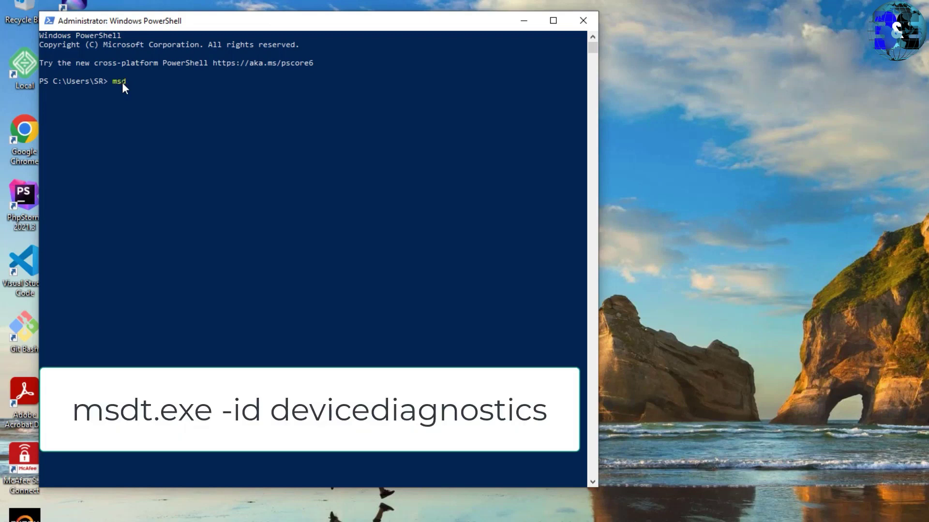
- Run 'msdt.exe -id devicediagnostics' at the PowerShell prompt
{"action": "type", "text": "msdt.exe -i"}
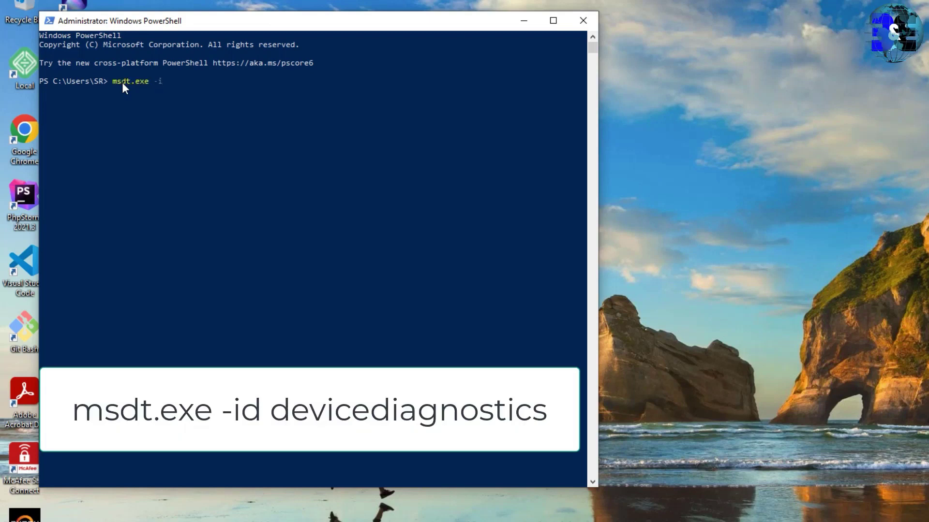
{"action": "type", "text": "d devicediagnostics"}
{"action": "key", "text": "Return"}
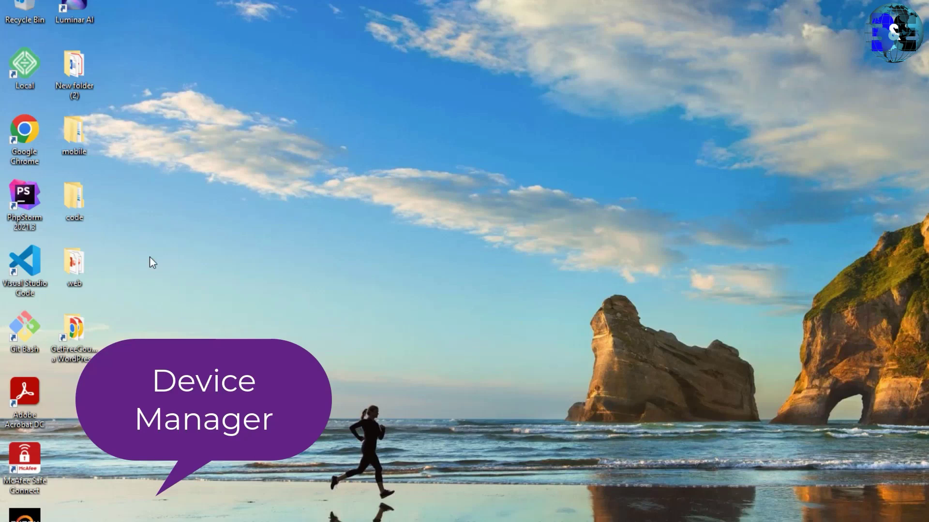
- Search for 'device' in the taskbar search and open Device Manager
{"action": "left_click", "coordinate": [155, 516]}
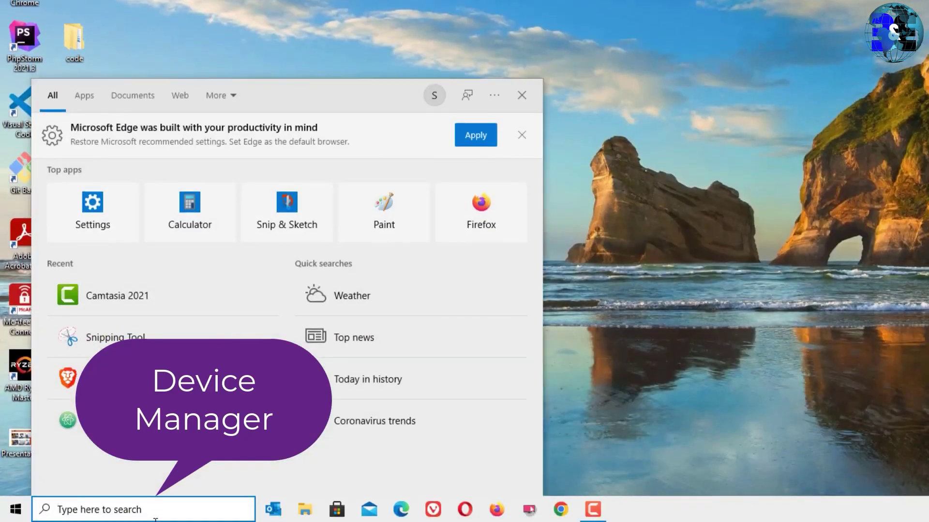
{"action": "type", "text": "devicem"}
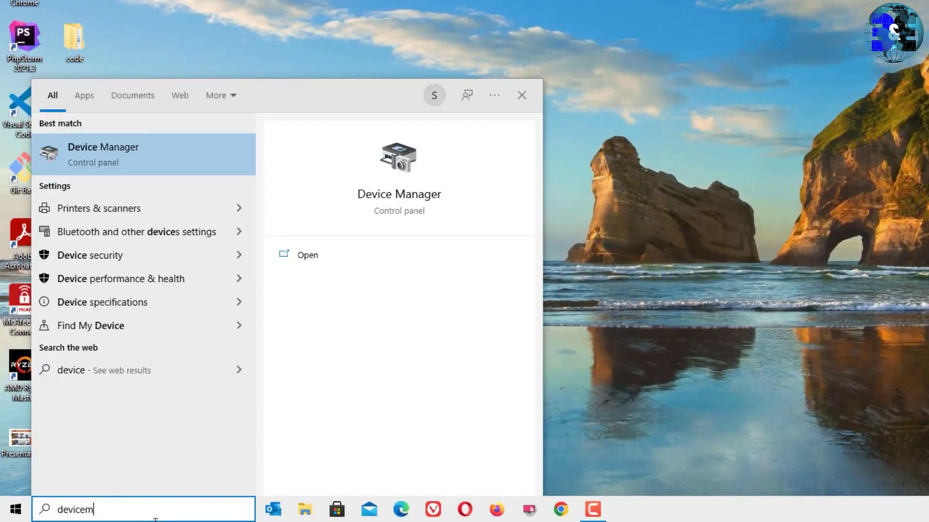
{"action": "key", "text": "BackSpace"}
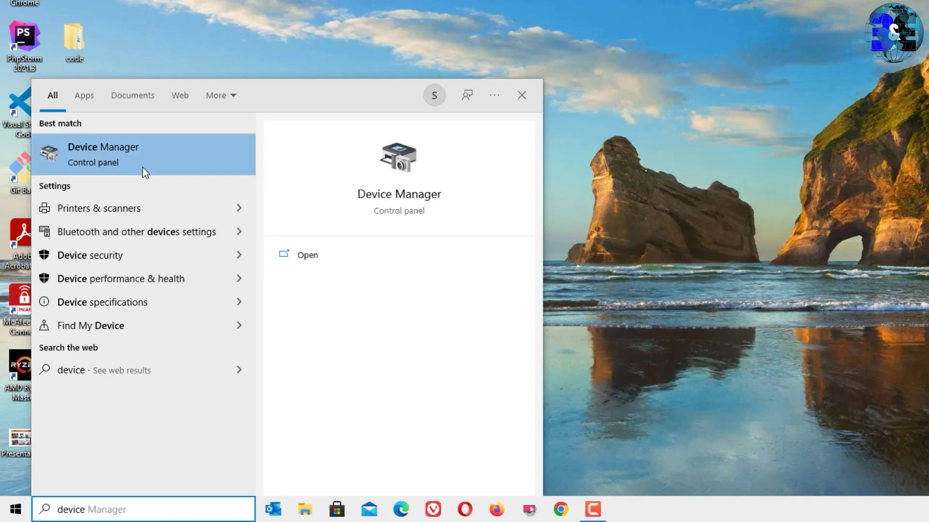
{"action": "left_click", "coordinate": [145, 173]}
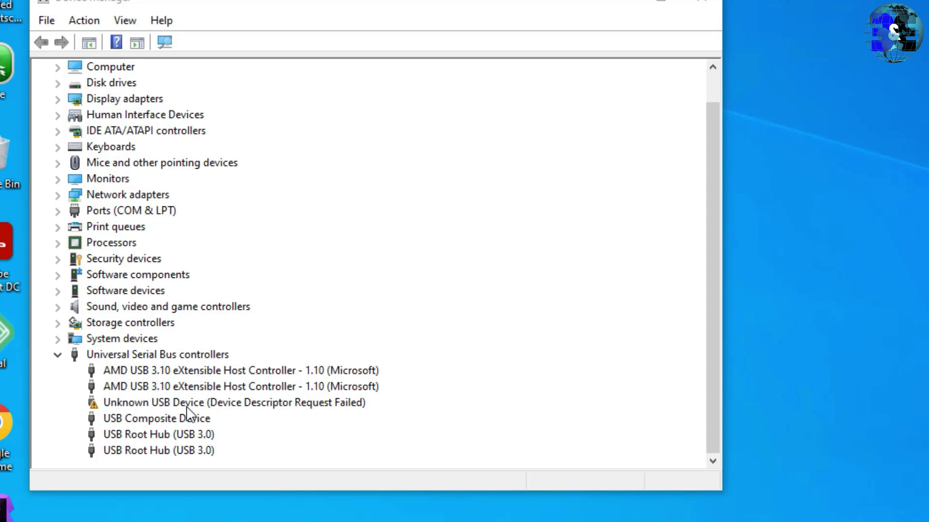
- Start updating the Unknown USB Device's driver and try the automatic driver search
{"action": "left_click", "coordinate": [187, 406]}
{"action": "right_click", "coordinate": [187, 406]}
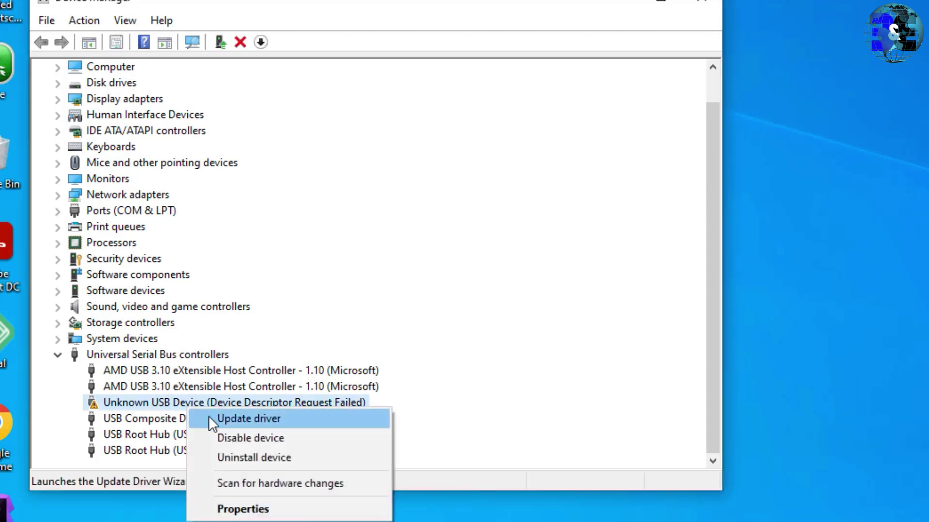
{"action": "left_click", "coordinate": [230, 421]}
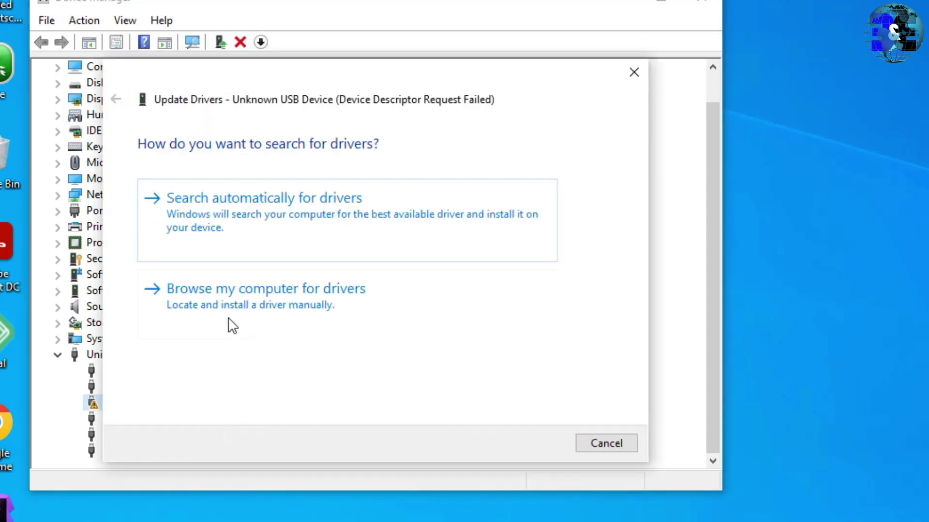
{"action": "left_click", "coordinate": [233, 325]}
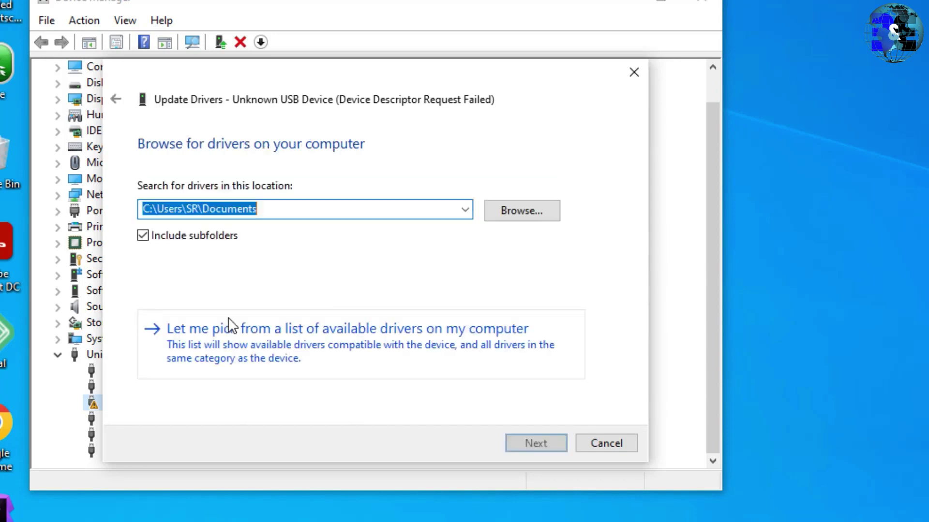
{"action": "left_click", "coordinate": [227, 356]}
{"action": "left_click", "coordinate": [118, 100]}
{"action": "left_click", "coordinate": [121, 102]}
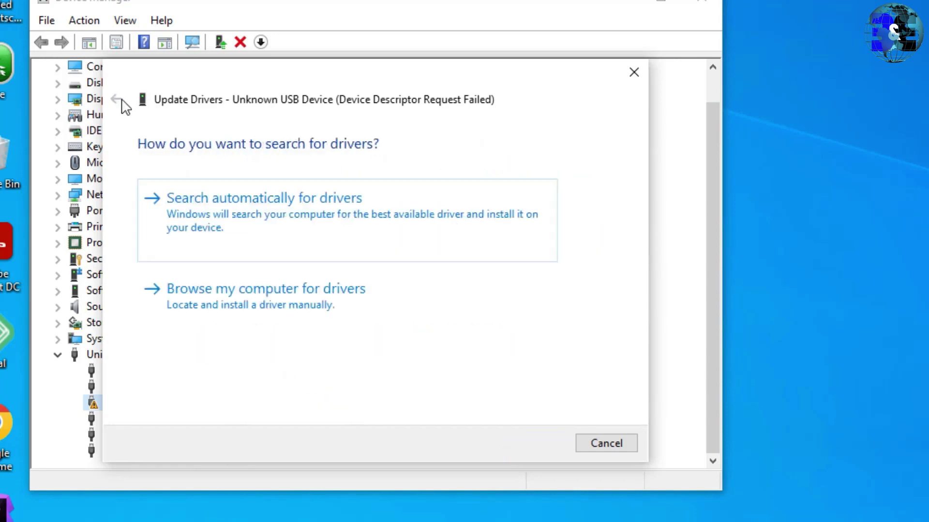
{"action": "left_click", "coordinate": [174, 200]}
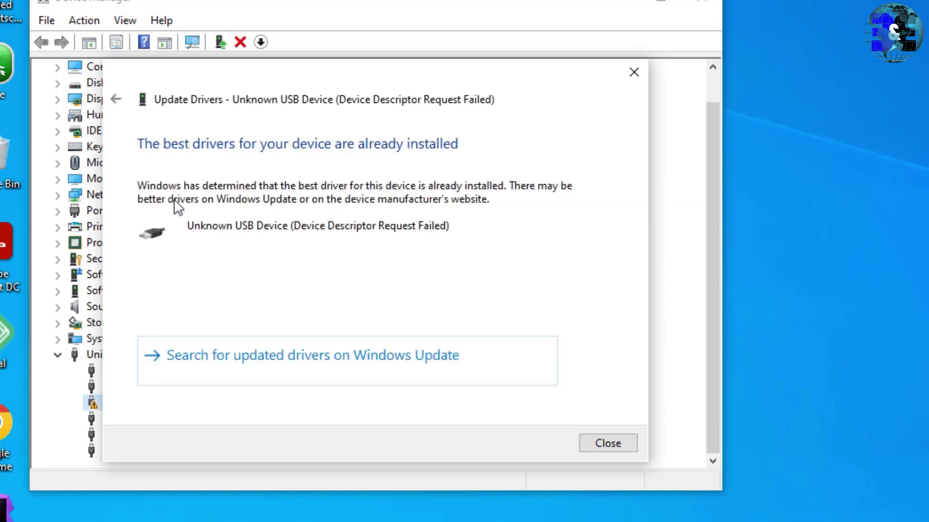
{"action": "left_click", "coordinate": [115, 100]}
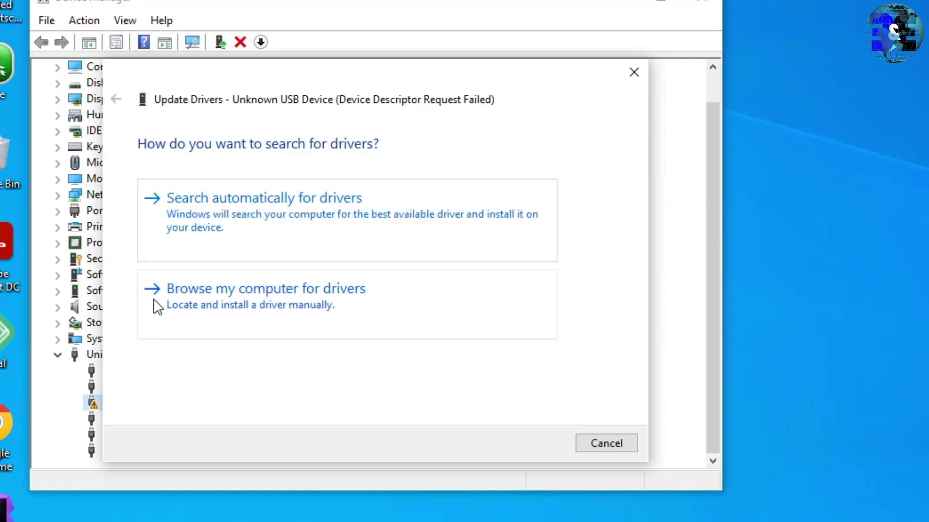
- Install the Unknown USB Device driver from the compatible list, then select USB Mass Storage Device
{"action": "left_click", "coordinate": [179, 309]}
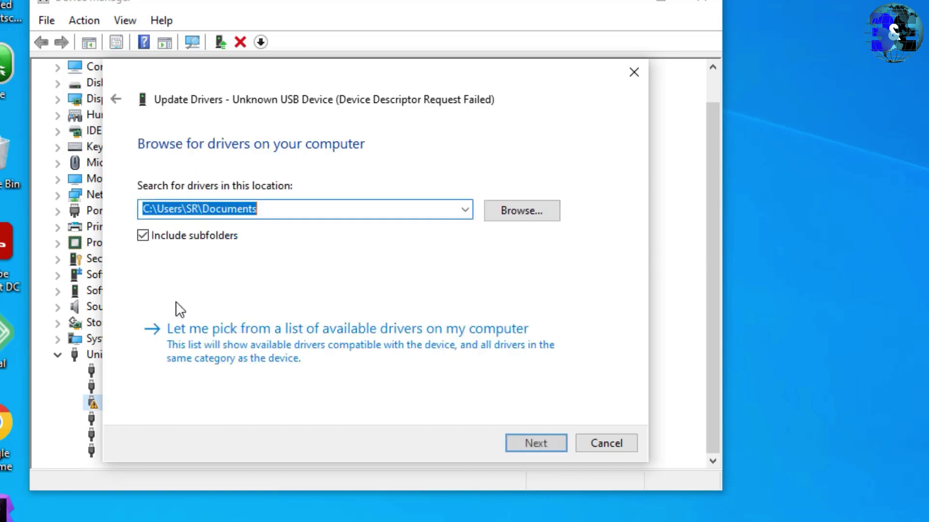
{"action": "left_click", "coordinate": [201, 365]}
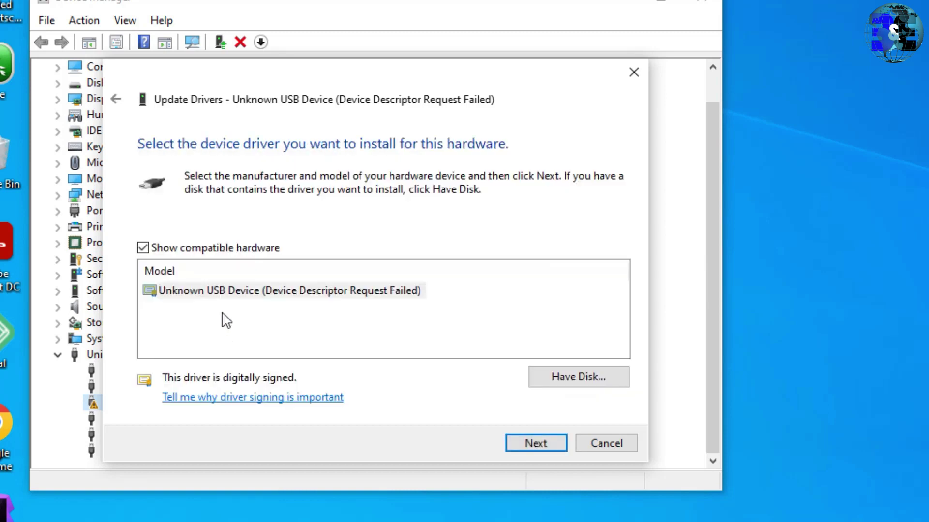
{"action": "left_click", "coordinate": [226, 290]}
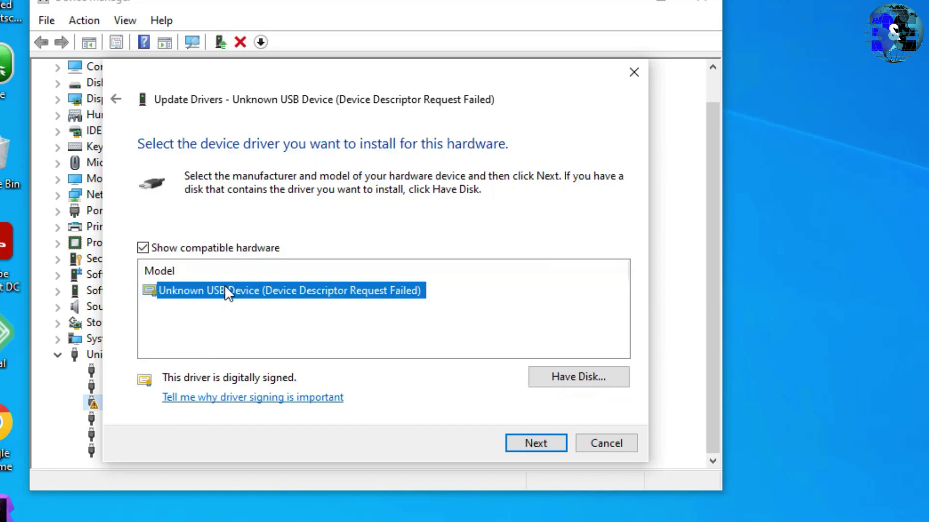
{"action": "left_click", "coordinate": [535, 444]}
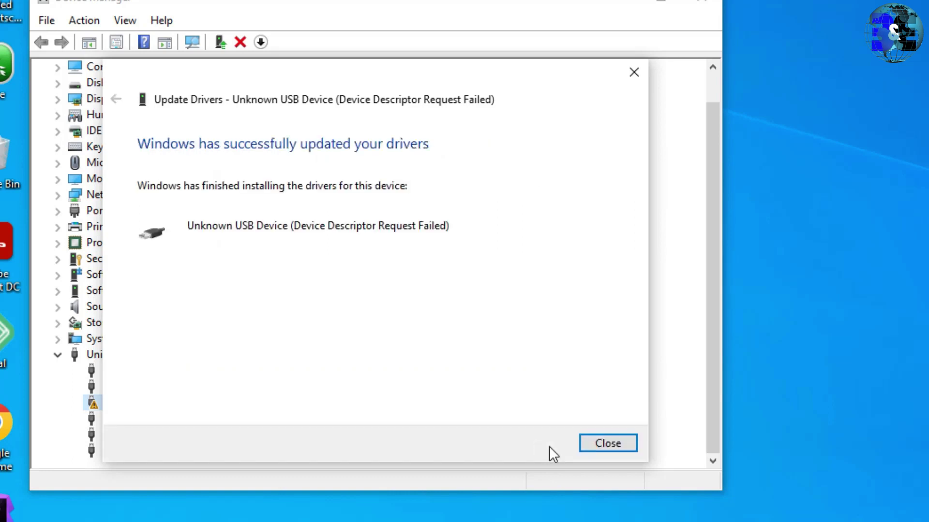
{"action": "left_click", "coordinate": [602, 441]}
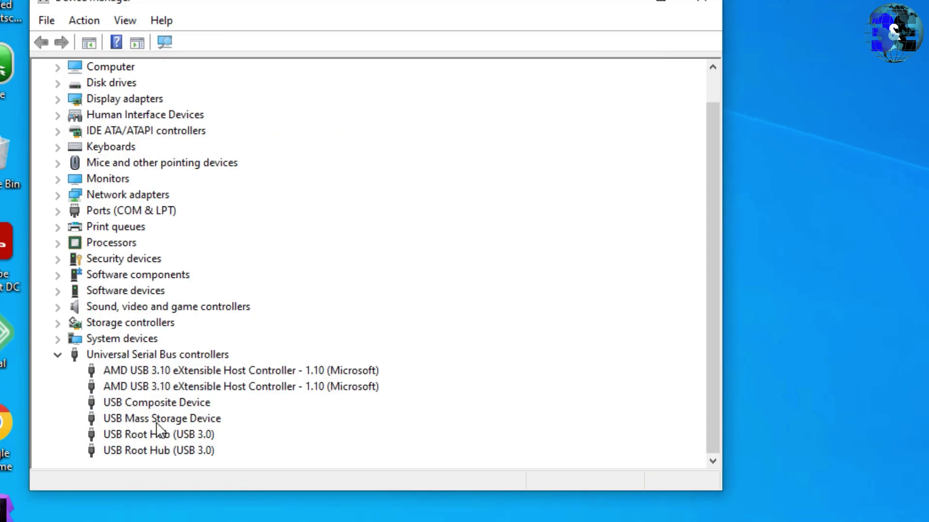
{"action": "left_click", "coordinate": [155, 420]}
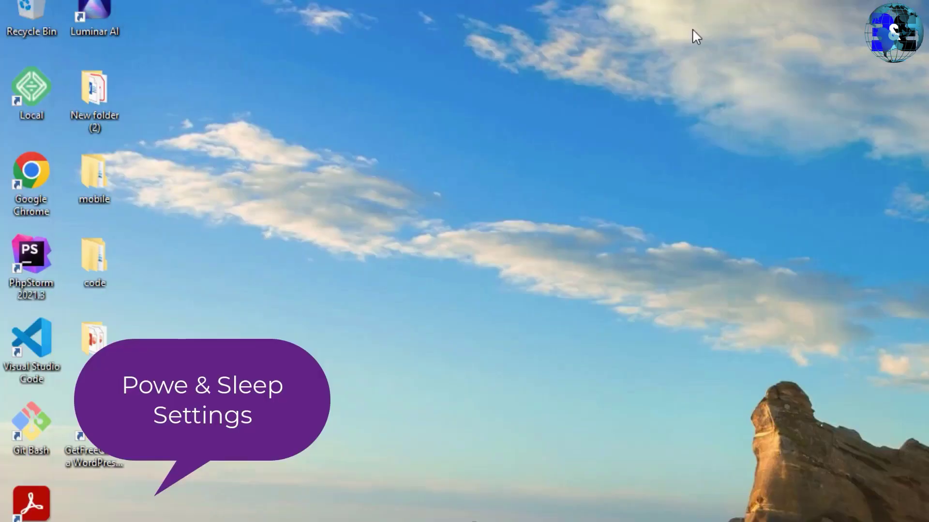
- Launch Settings via a 'sett' search and open Power & sleep by searching 'power'
{"action": "left_click", "coordinate": [124, 513]}
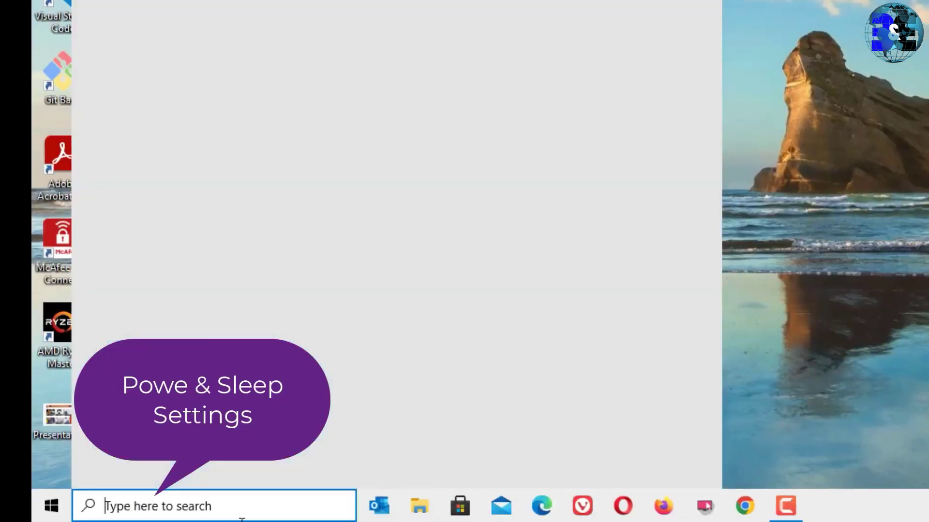
{"action": "type", "text": "setti"}
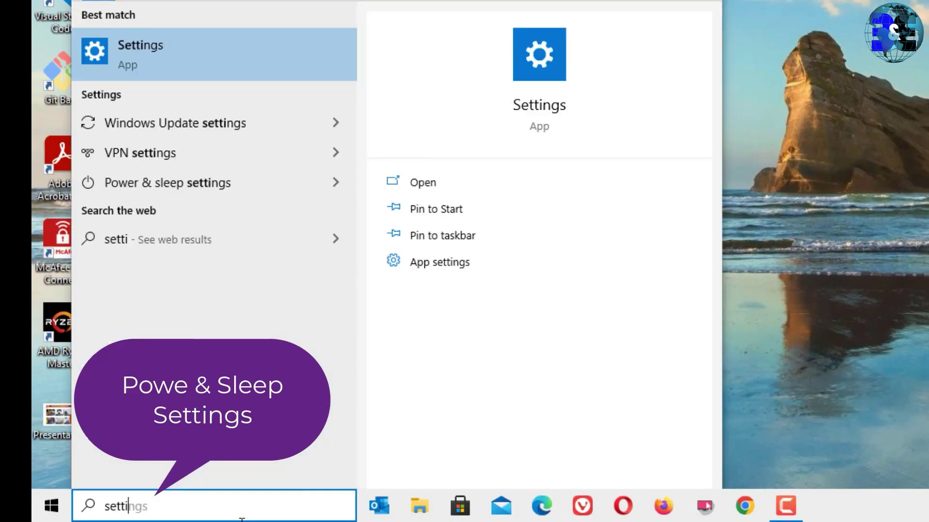
{"action": "key", "text": "Return"}
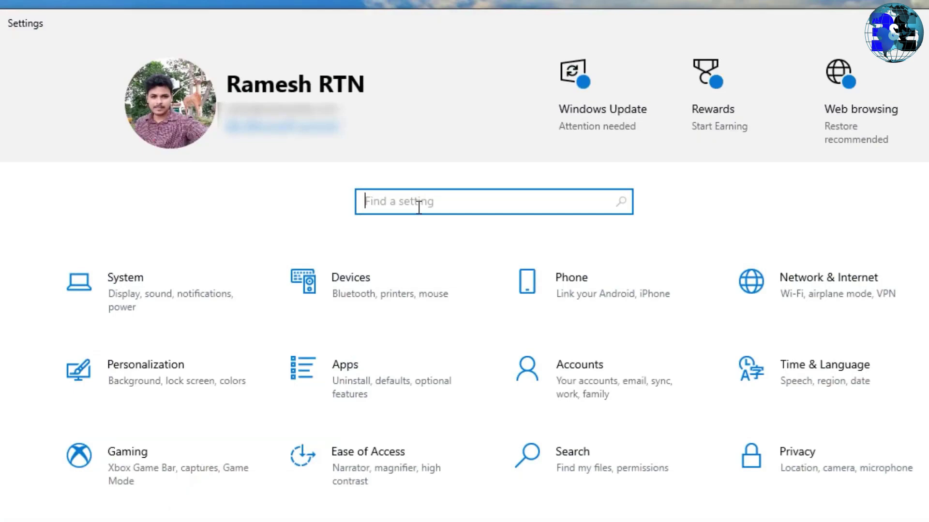
{"action": "type", "text": "power"}
{"action": "left_click", "coordinate": [422, 231]}
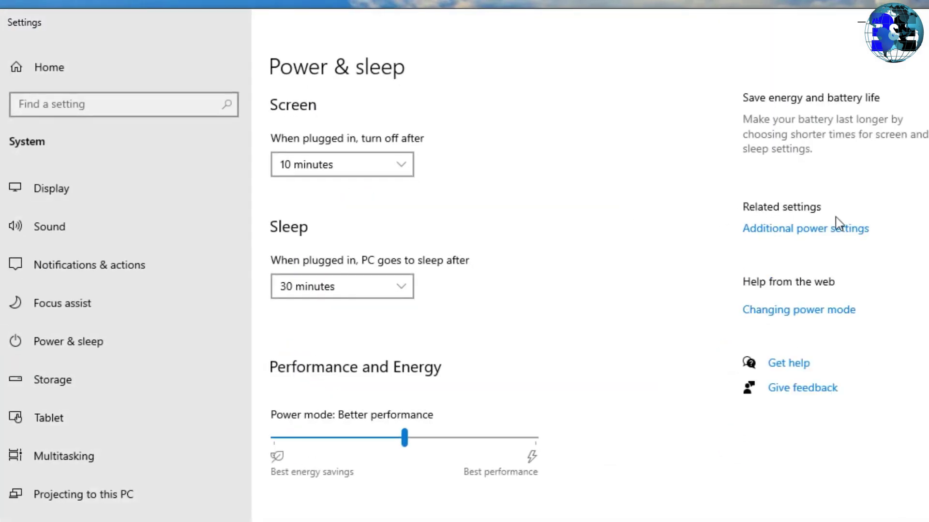
- Open Additional power settings, then the Balanced plan's advanced power settings
{"action": "left_click", "coordinate": [793, 237]}
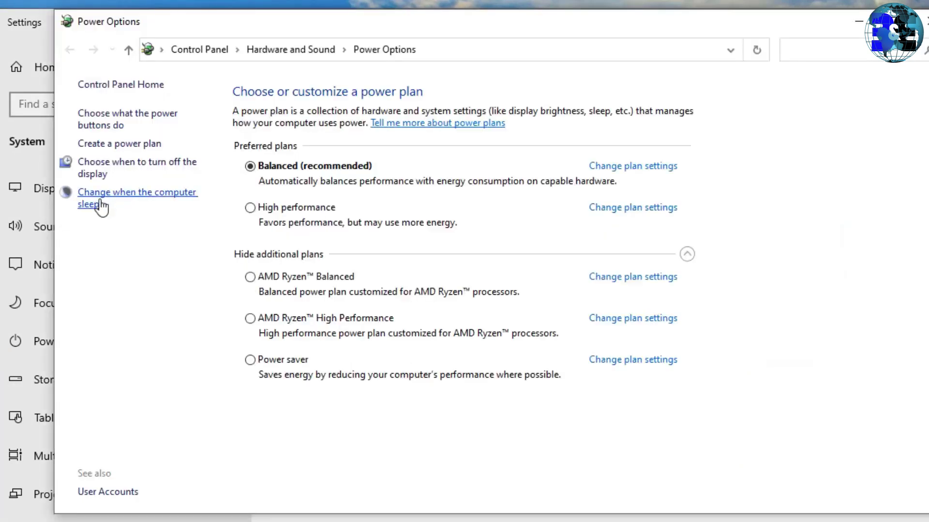
{"action": "left_click", "coordinate": [138, 215]}
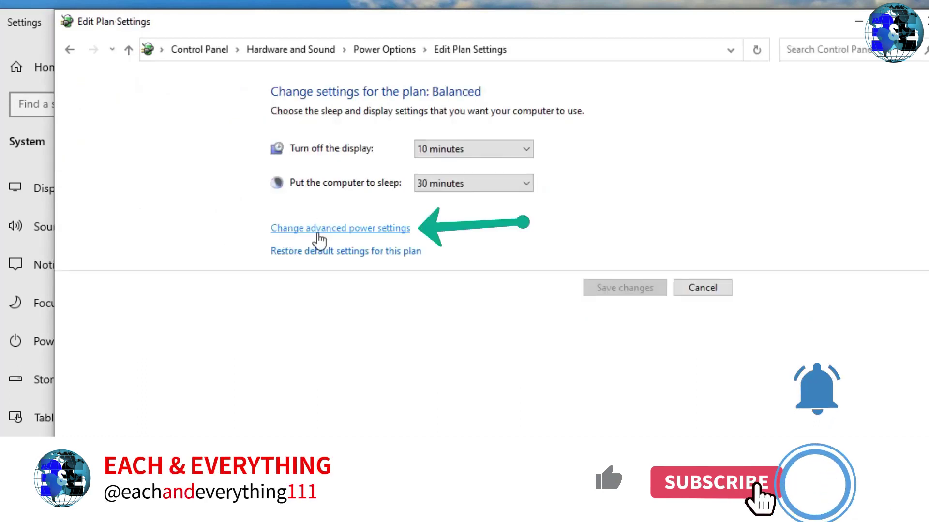
{"action": "left_click", "coordinate": [354, 231]}
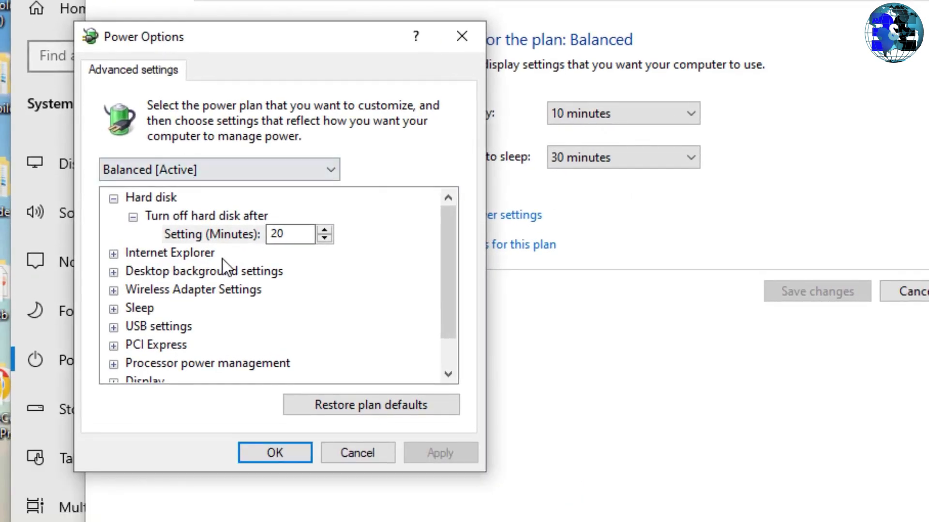
- Set USB settings > USB selective suspend to Disabled, then Apply and OK
{"action": "scroll", "coordinate": [222, 260], "scroll_direction": "down", "scroll_amount": 1}
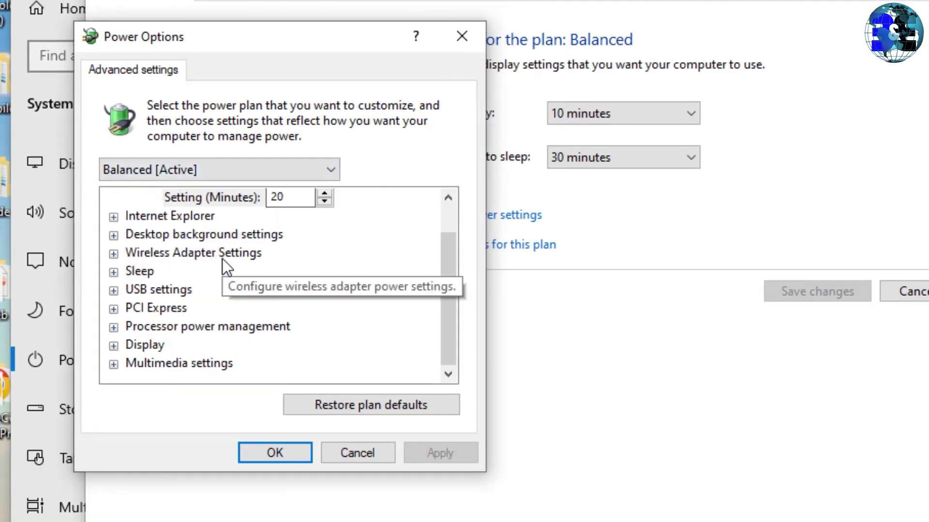
{"action": "double_click", "coordinate": [156, 293]}
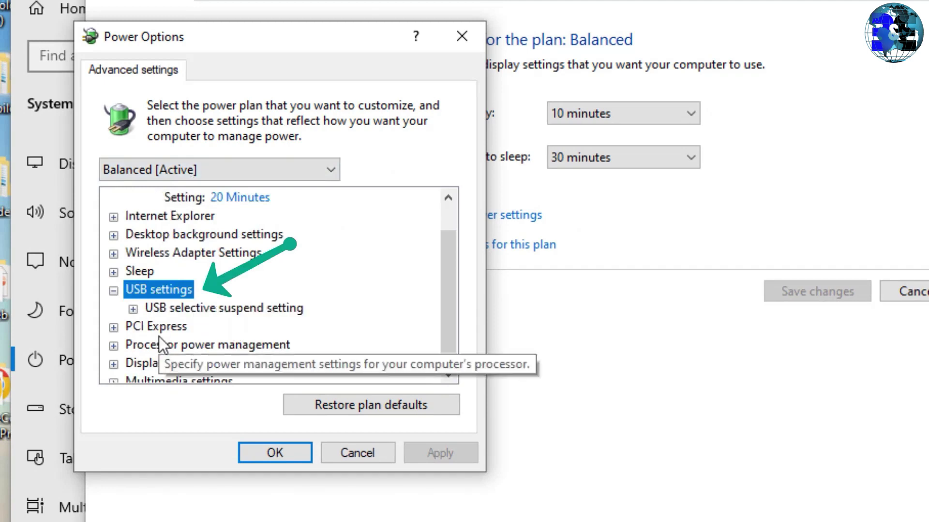
{"action": "left_click", "coordinate": [133, 310]}
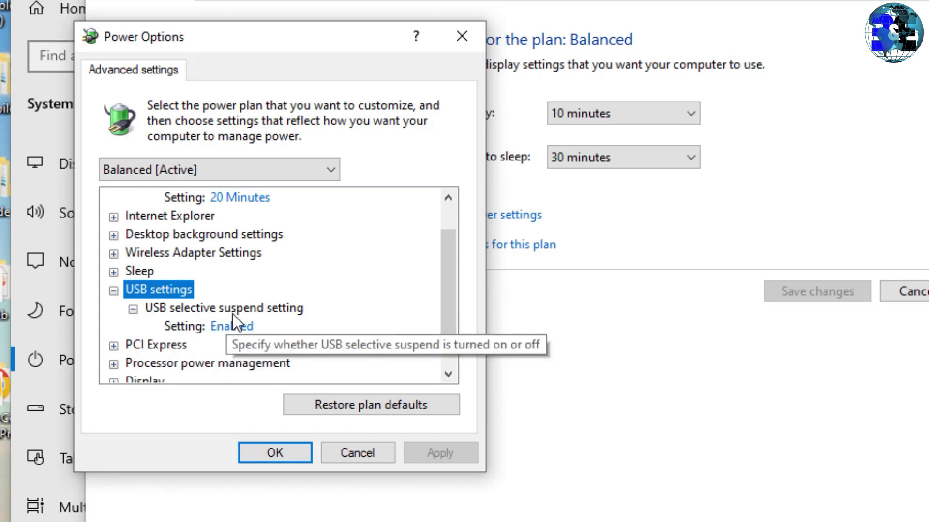
{"action": "left_click", "coordinate": [234, 329]}
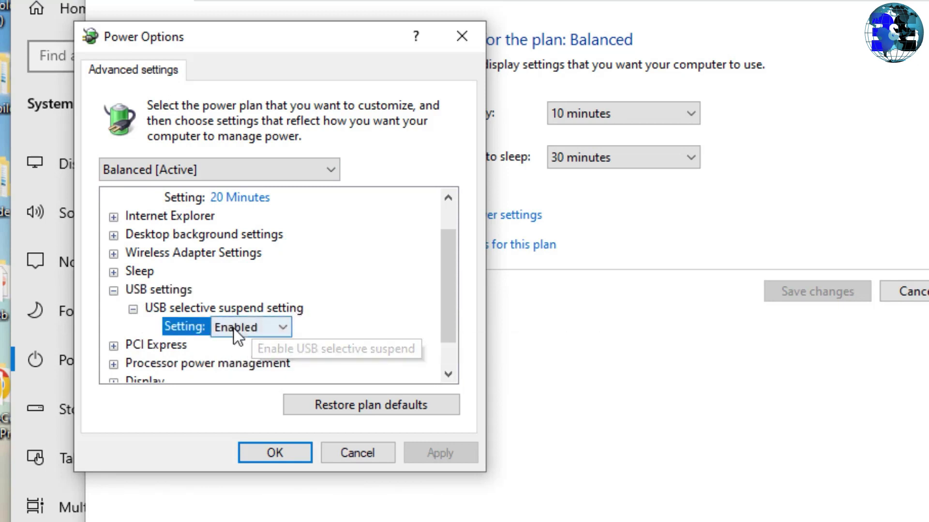
{"action": "left_click", "coordinate": [233, 328]}
{"action": "left_click", "coordinate": [240, 344]}
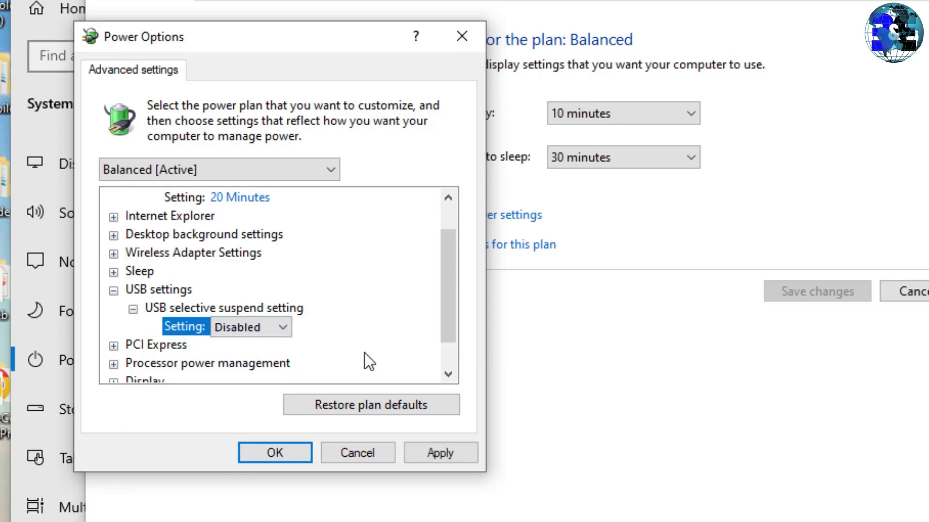
{"action": "left_click", "coordinate": [418, 453]}
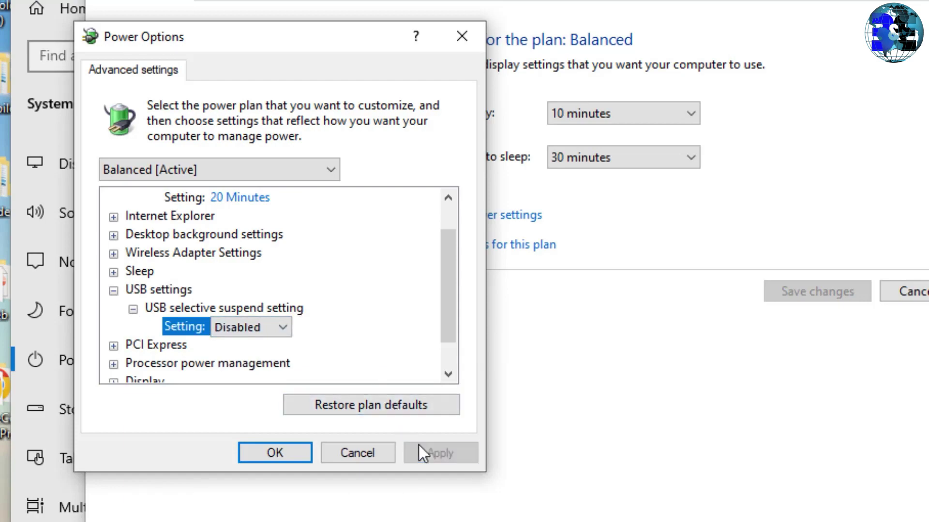
{"action": "left_click", "coordinate": [277, 448]}
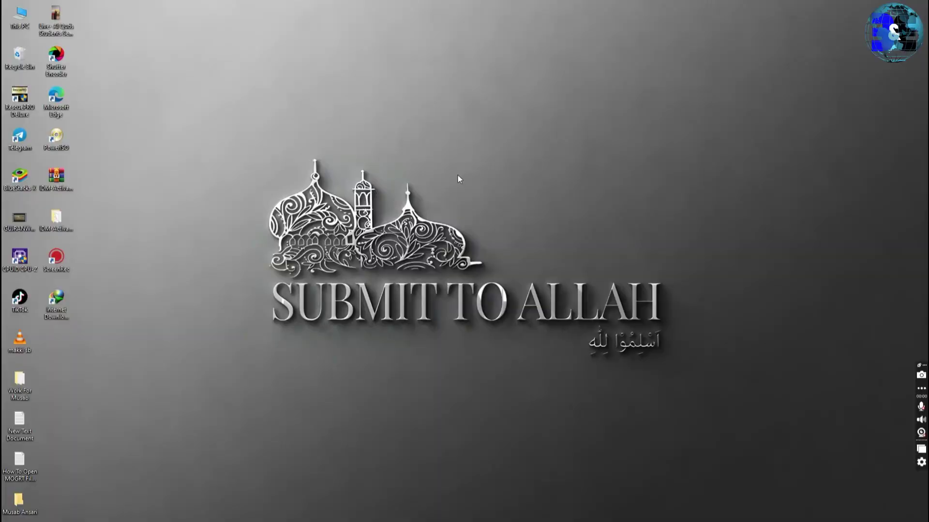
{"action": "right_click", "coordinate": [457, 176]}
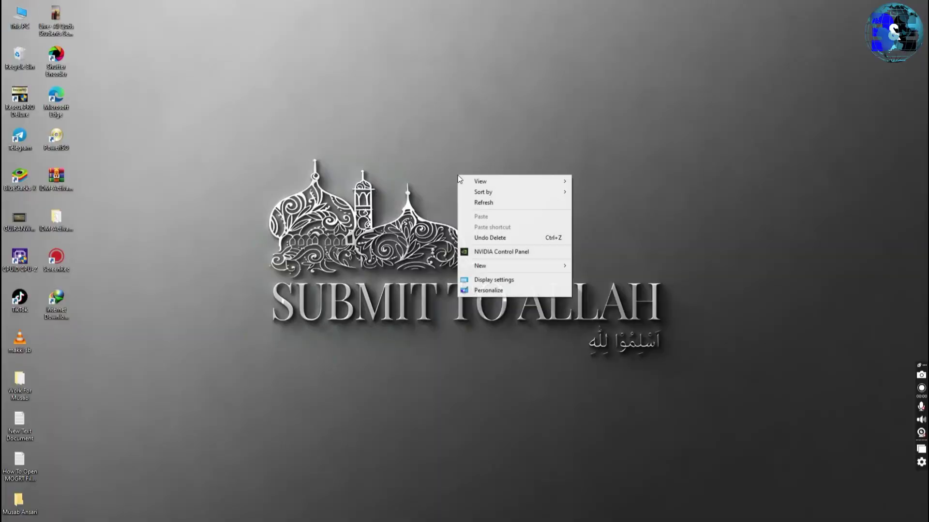
{"action": "left_click", "coordinate": [496, 203]}
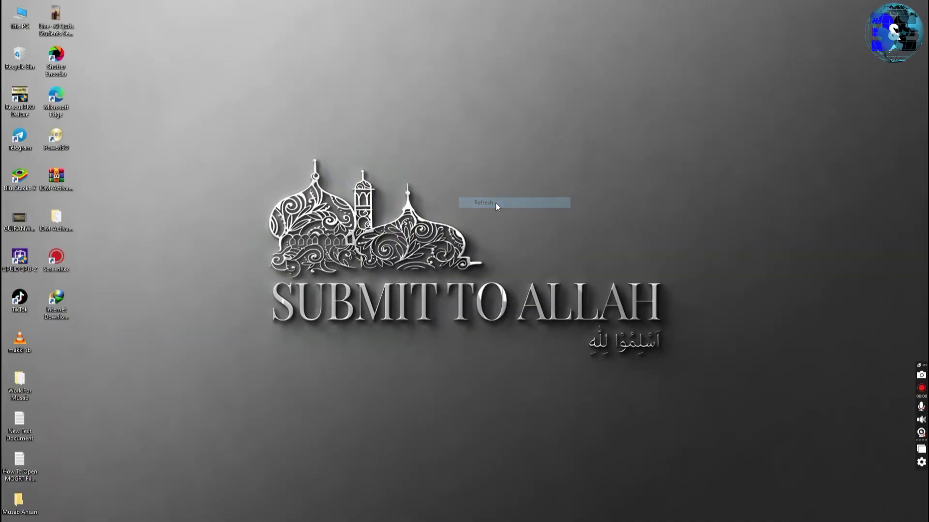
{"action": "right_click", "coordinate": [496, 202]}
{"action": "left_click", "coordinate": [528, 230]}
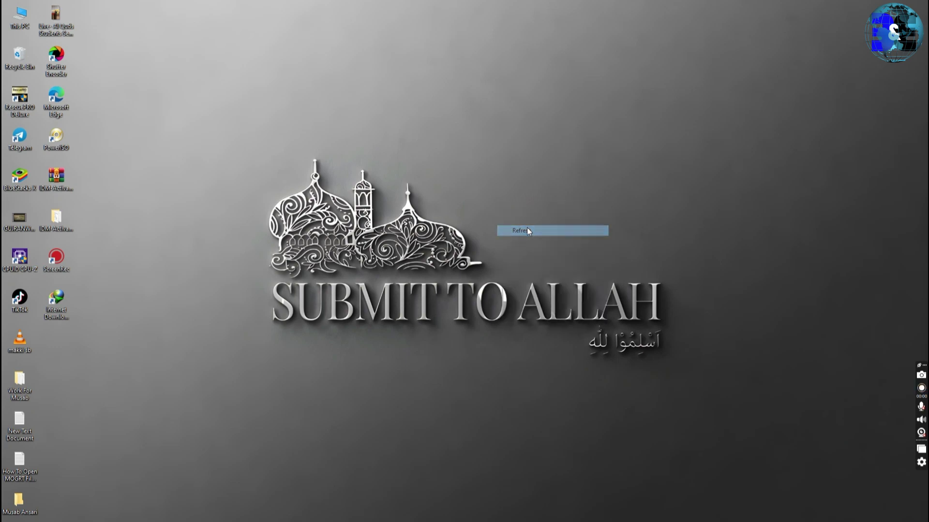
{"action": "right_click", "coordinate": [527, 227]}
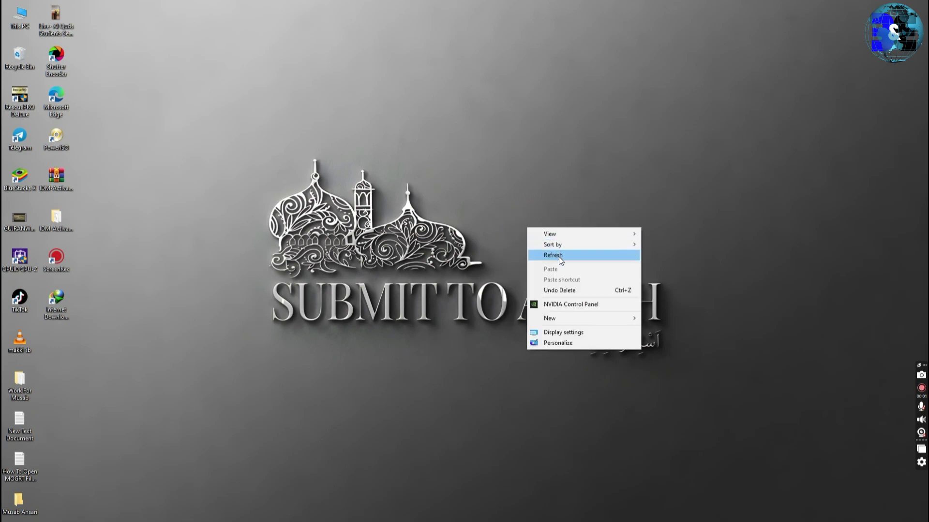
{"action": "left_click", "coordinate": [559, 256]}
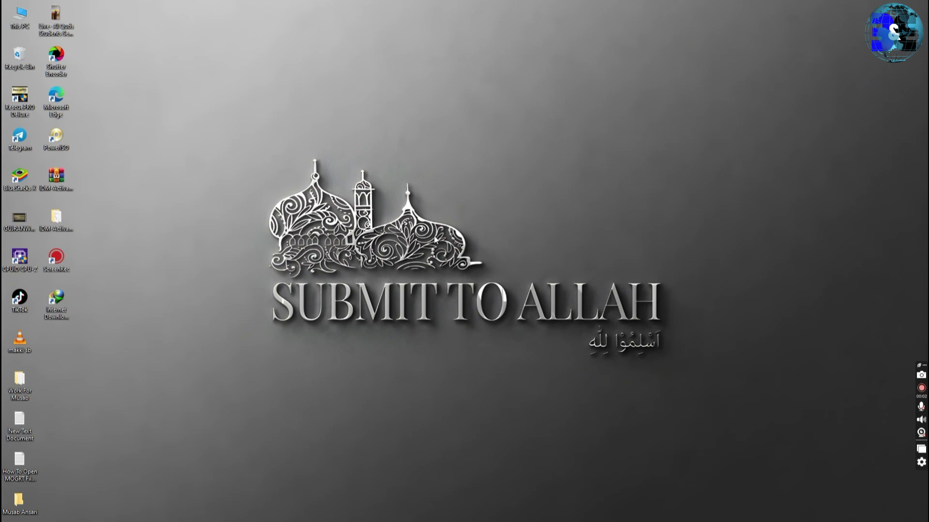
{"action": "right_click", "coordinate": [564, 217]}
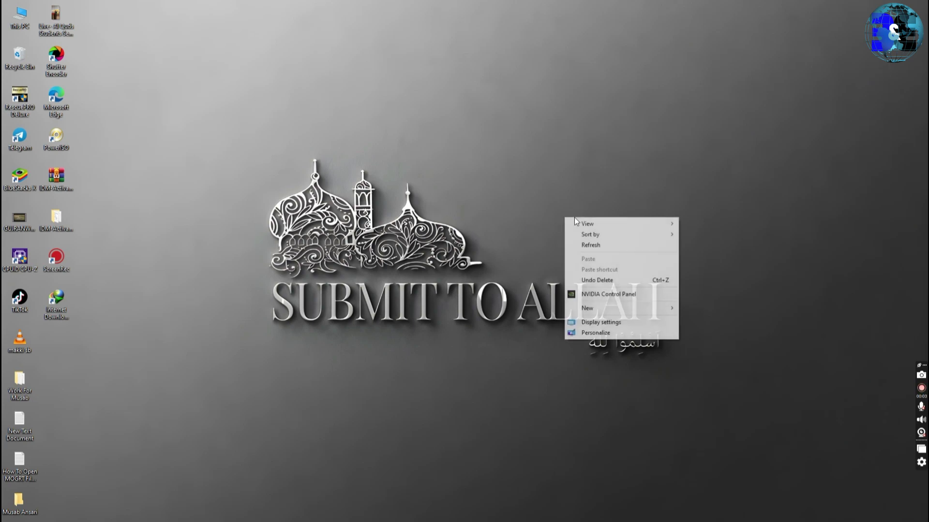
{"action": "left_click", "coordinate": [612, 243]}
{"action": "right_click", "coordinate": [680, 246]}
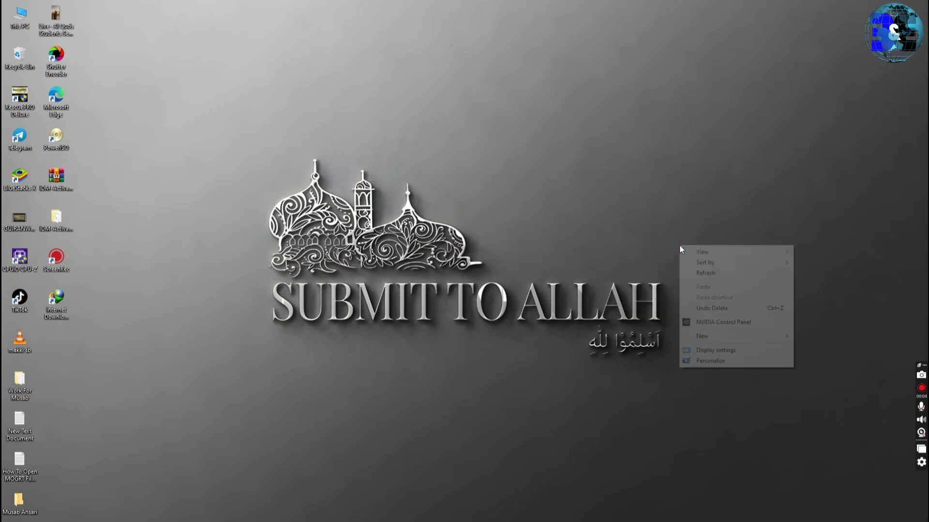